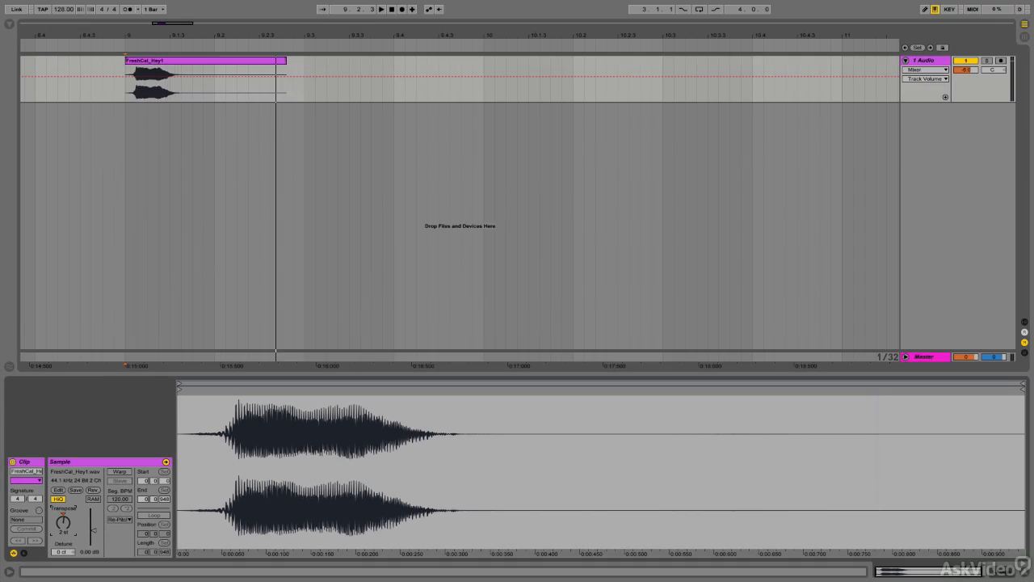
Step: Audition the unwarped FreshCal_Hey1 clip transposed to -20 st, and raise the transposition to 21 st
drag(63, 524, 63, 557)
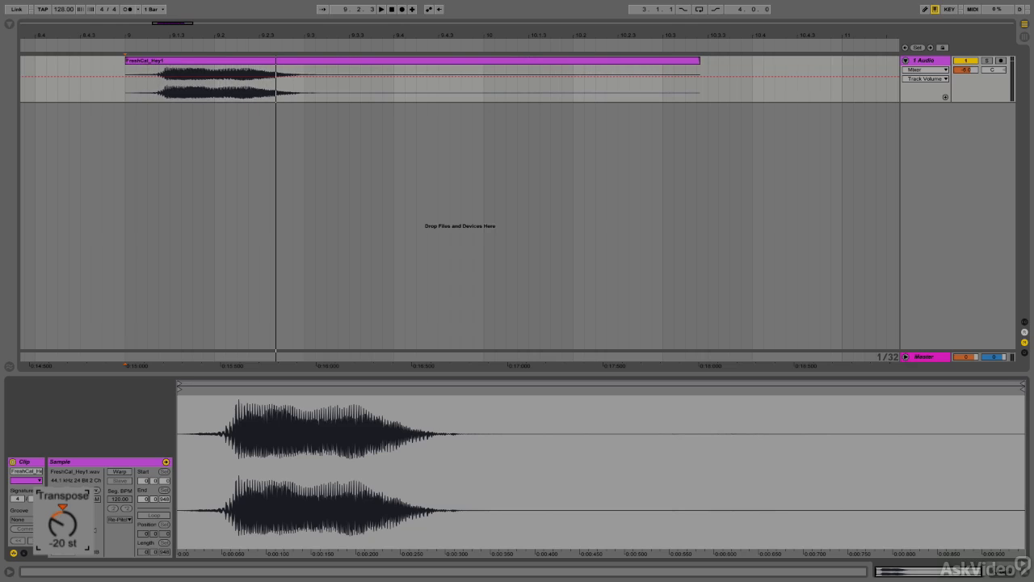
mouse_move(63, 558)
mouse_down()
mouse_move(63, 571)
mouse_move(63, 558)
mouse_up()
key(space)
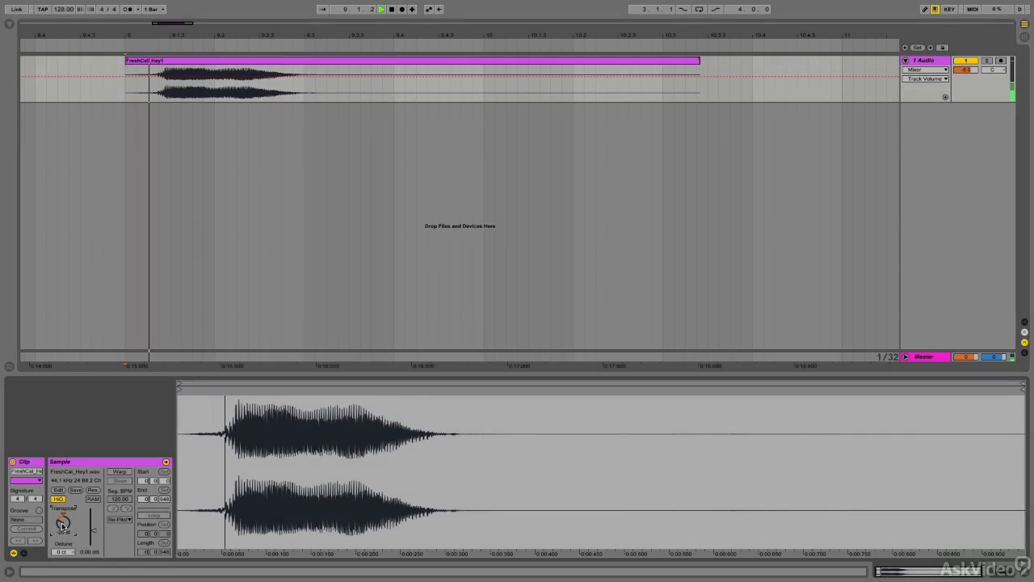
drag(63, 526, 63, 464)
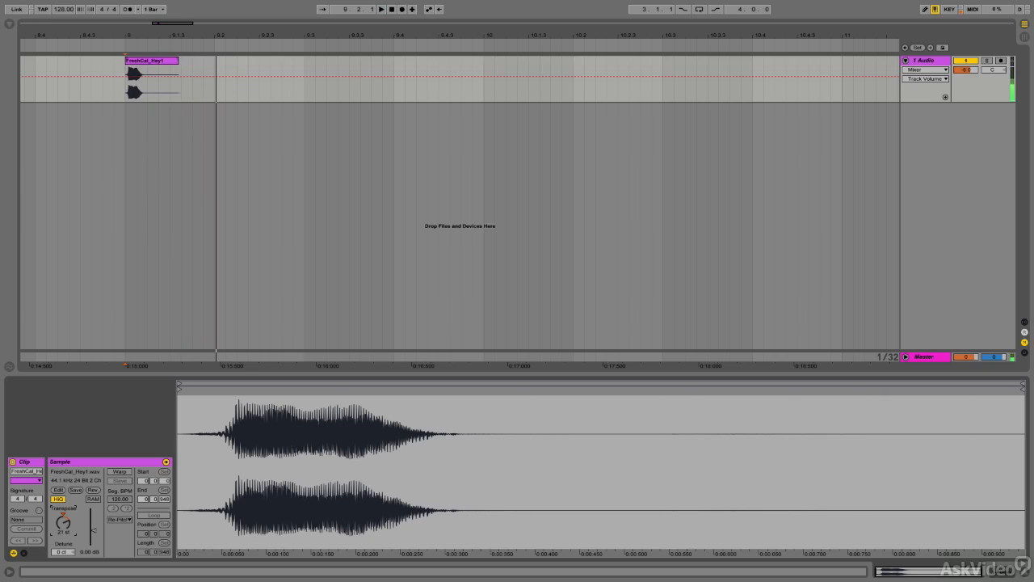
Step: Audition the unwarped clip with its transposition at -48 st, -27 st and 14 st
drag(63, 522, 63, 578)
key(space)
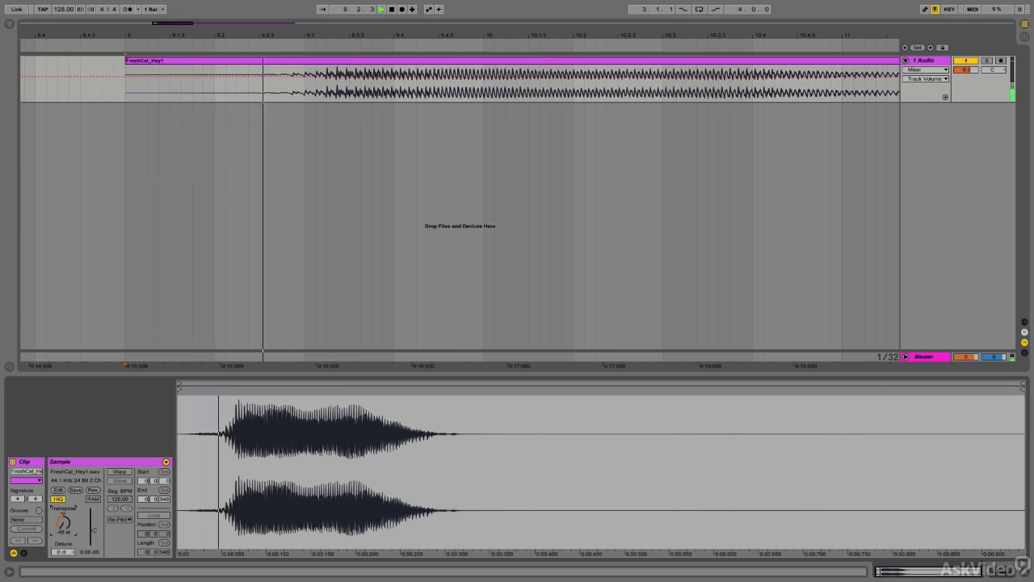
drag(63, 524, 63, 505)
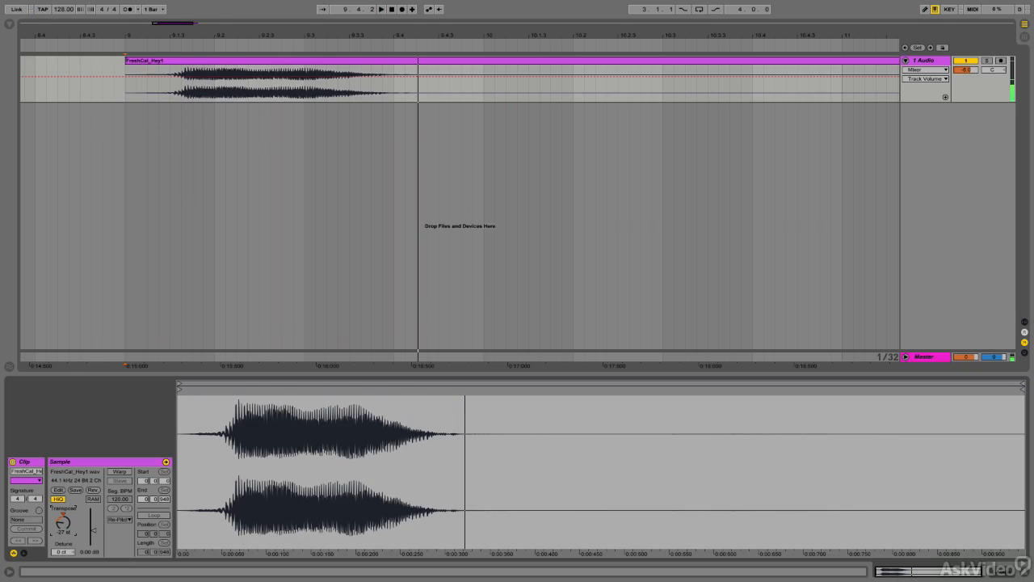
drag(63, 506, 63, 475)
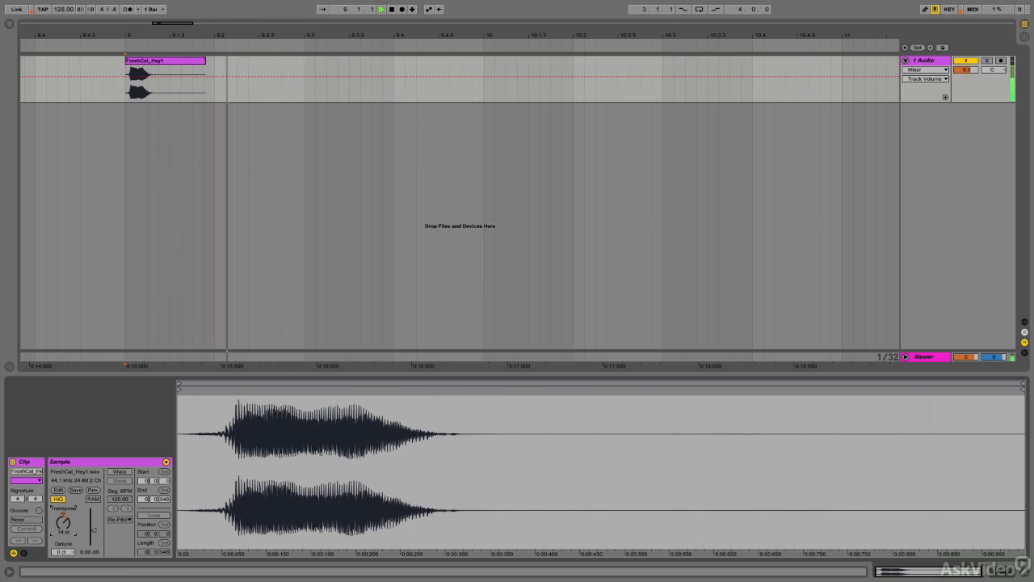
key(space)
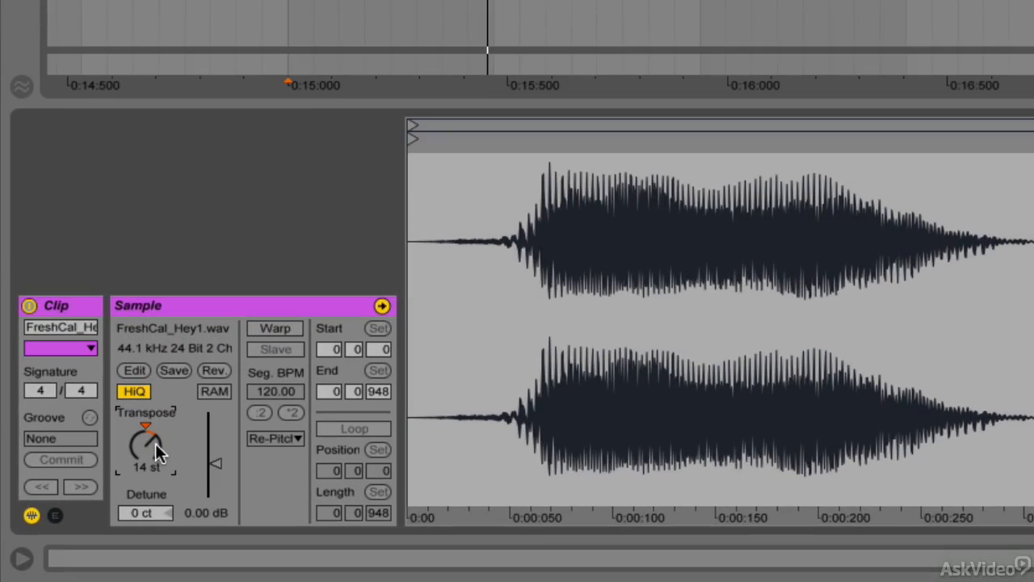
Step: Reset the clip's transposition to 0 st and enable warping in Complex mode
key(Delete)
click(294, 332)
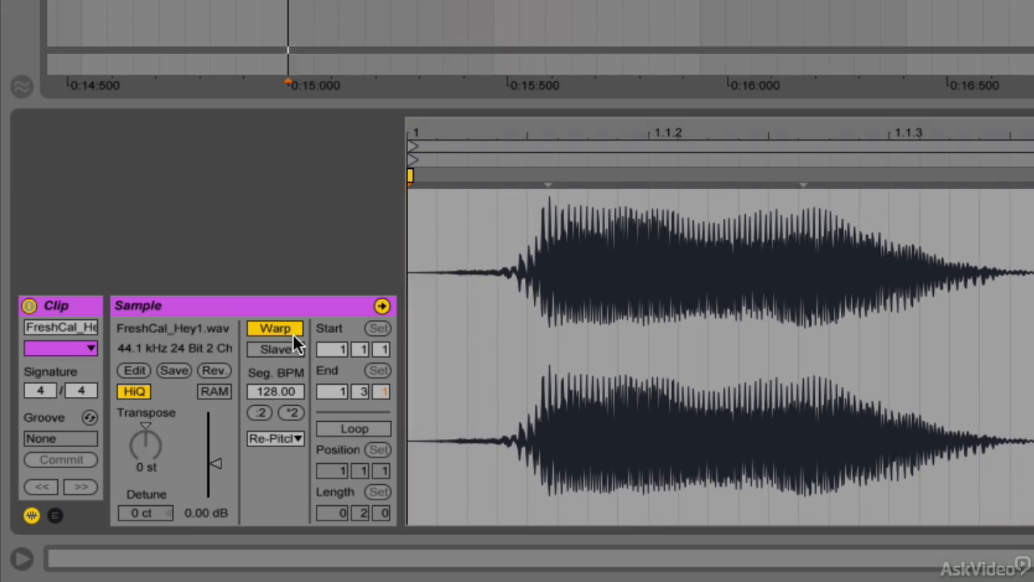
click(288, 435)
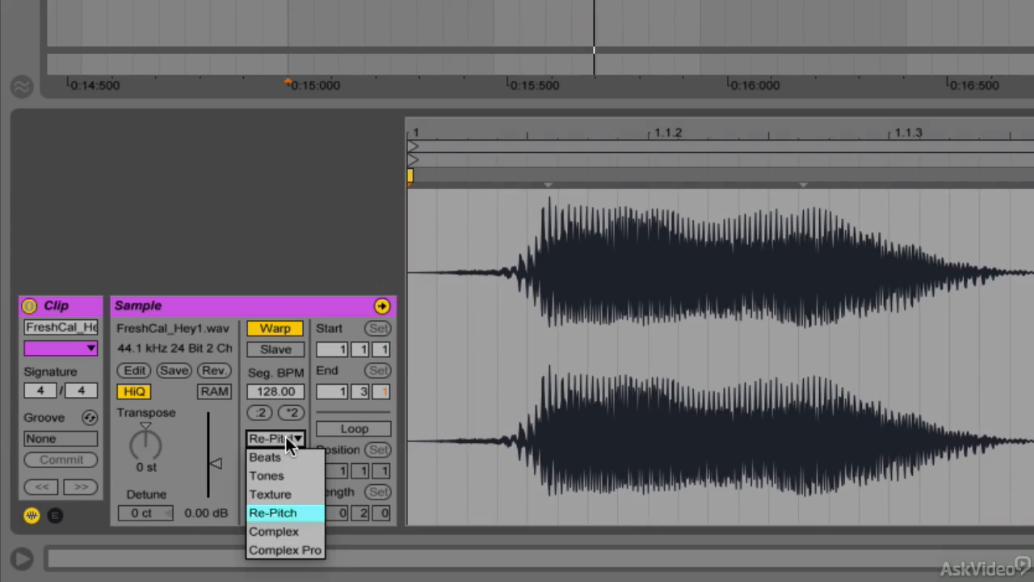
click(276, 537)
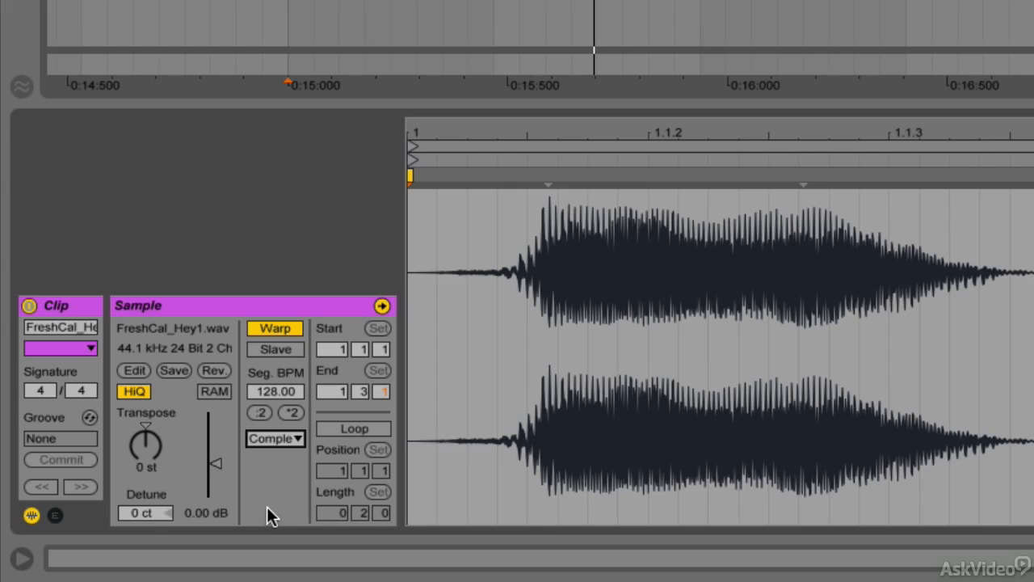
Step: Play the Complex-warped clip and transpose it down to -20 st
key(space)
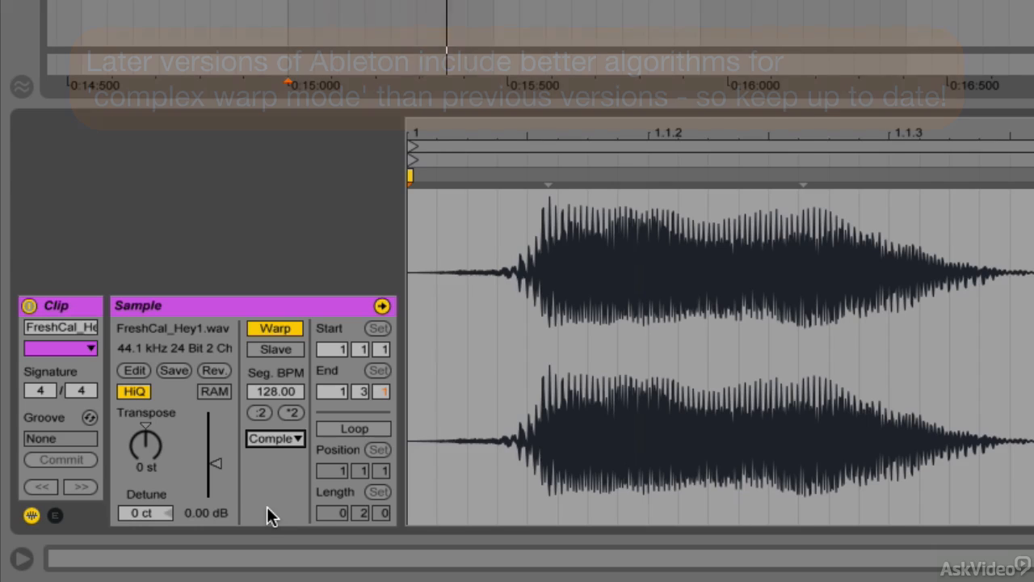
drag(155, 449, 155, 530)
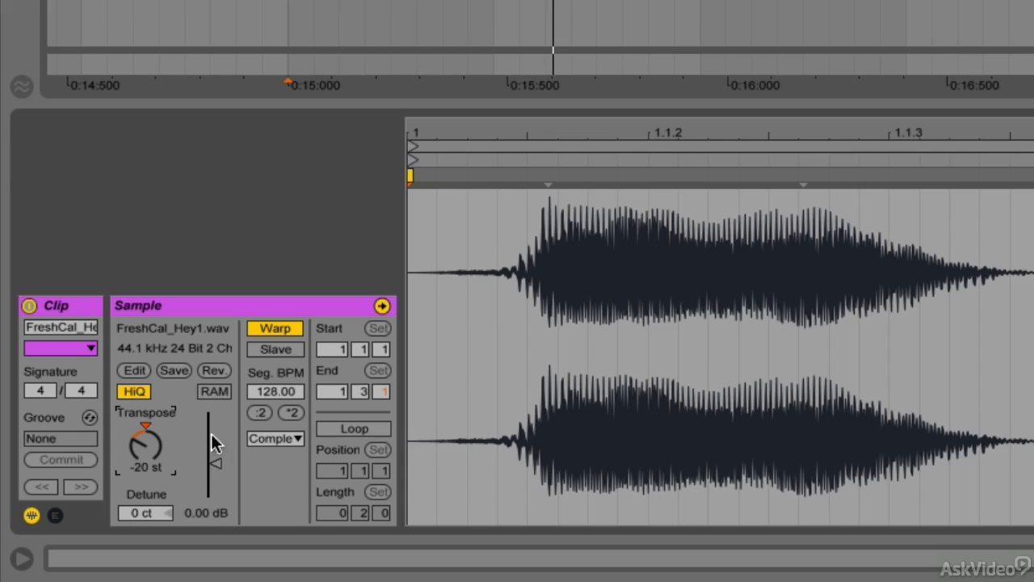
Step: Switch the clip's warp mode to Texture and set its transposition to 8 st
click(278, 442)
click(287, 493)
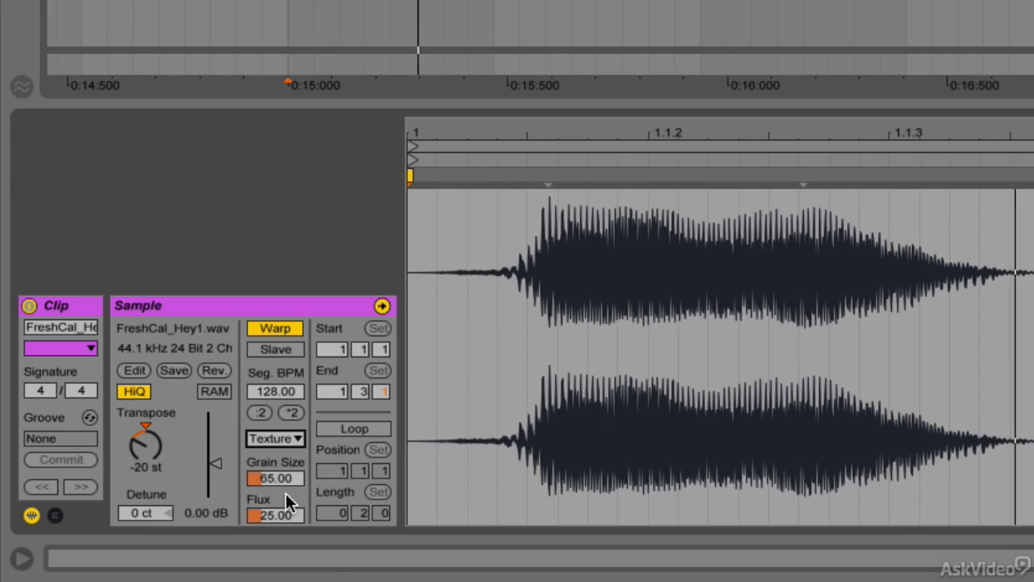
drag(143, 446, 143, 424)
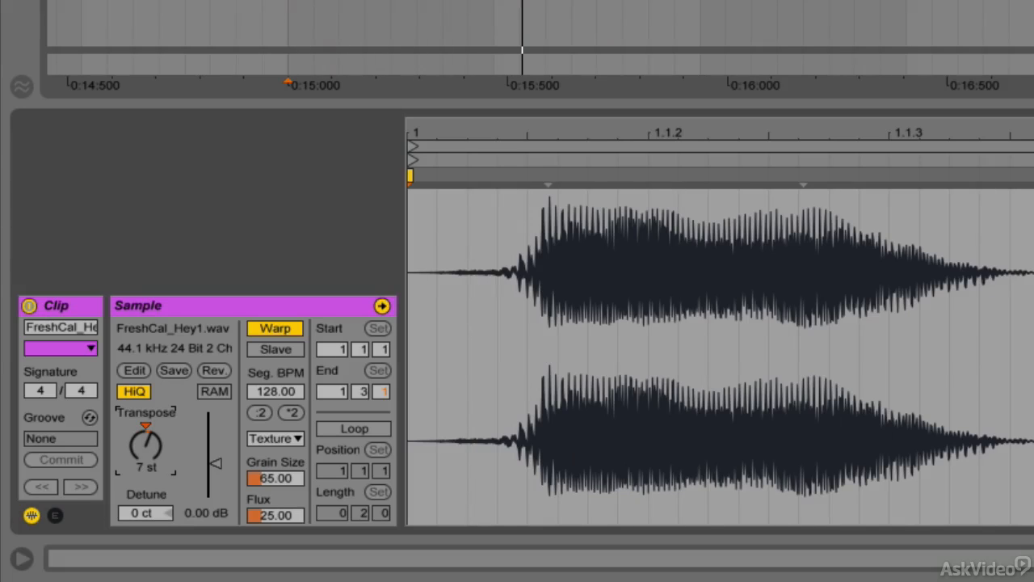
mouse_move(143, 443)
mouse_down()
mouse_move(143, 432)
mouse_move(148, 455)
mouse_up()
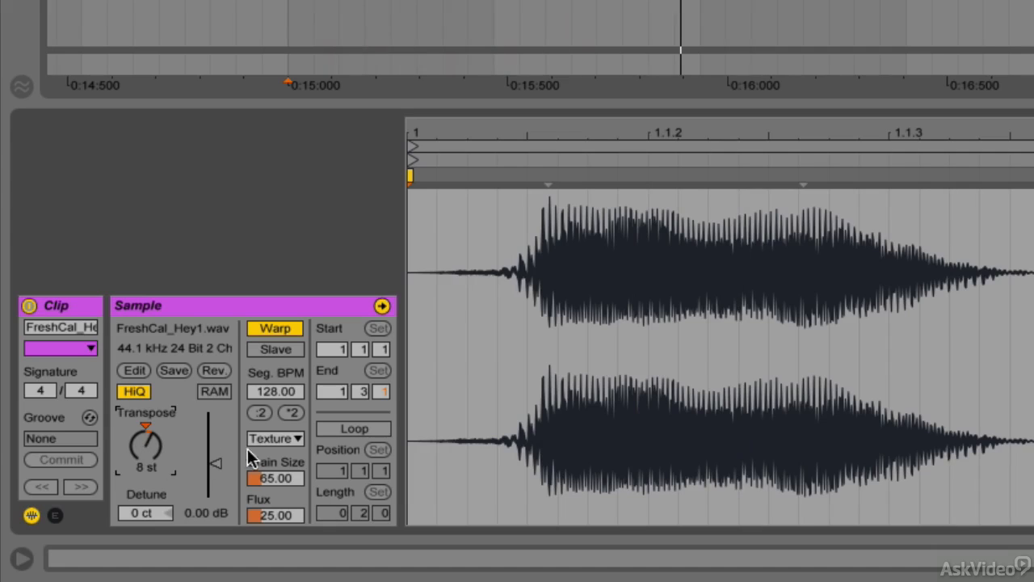
Step: Compare the Complex and Texture warp modes during playback by alternating between them, ending on Texture
click(271, 441)
click(297, 530)
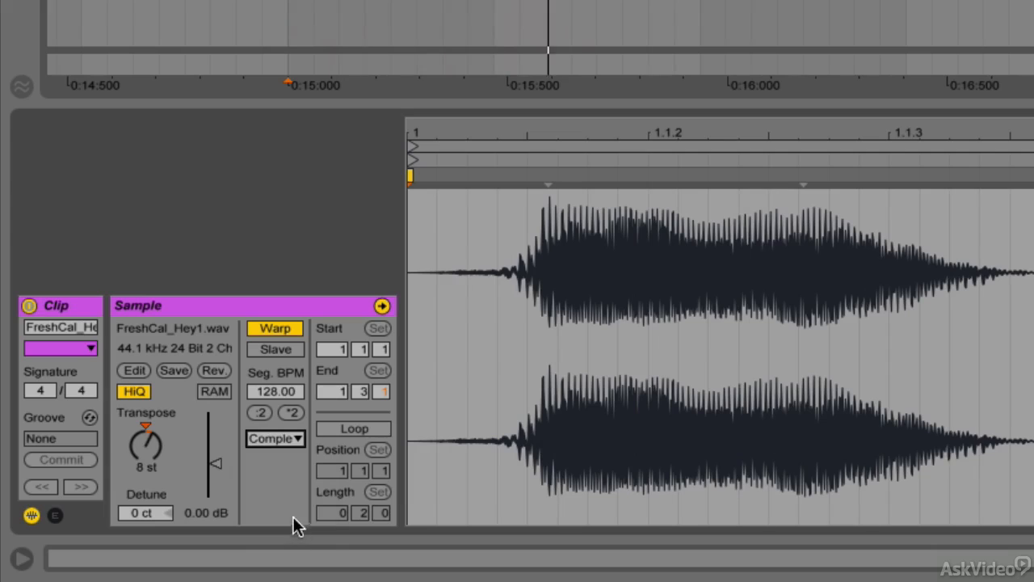
click(282, 442)
click(287, 490)
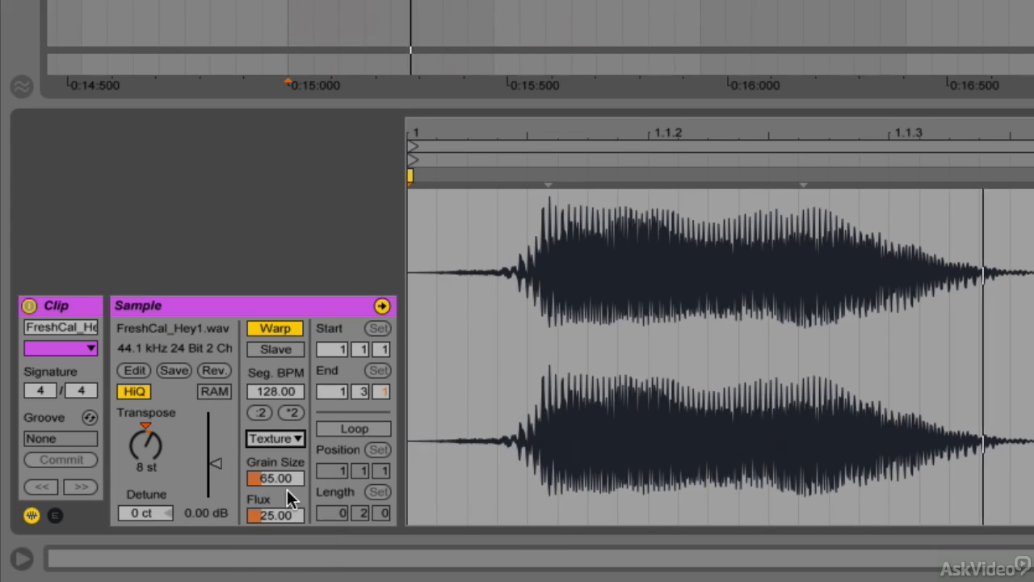
click(279, 442)
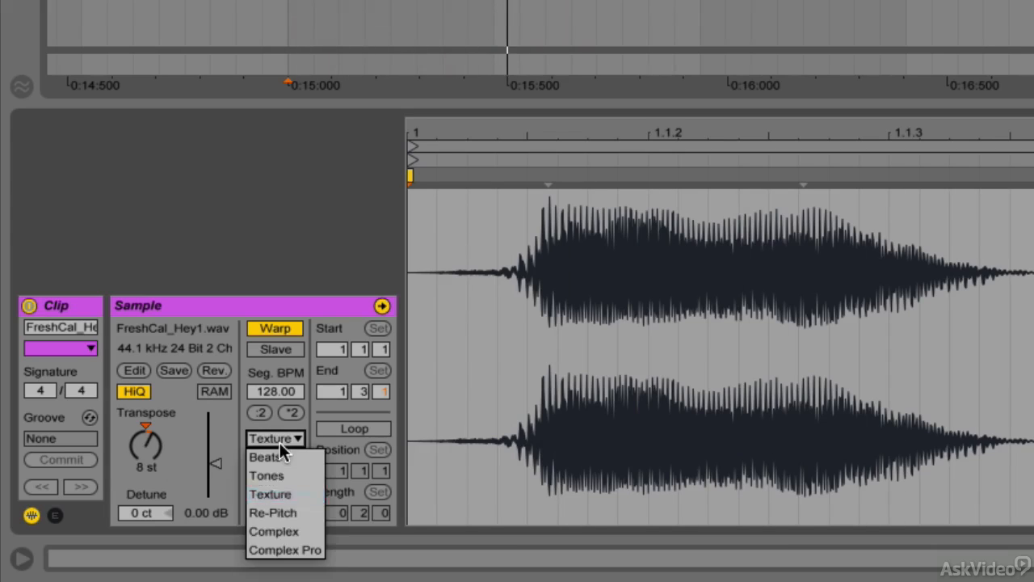
click(286, 525)
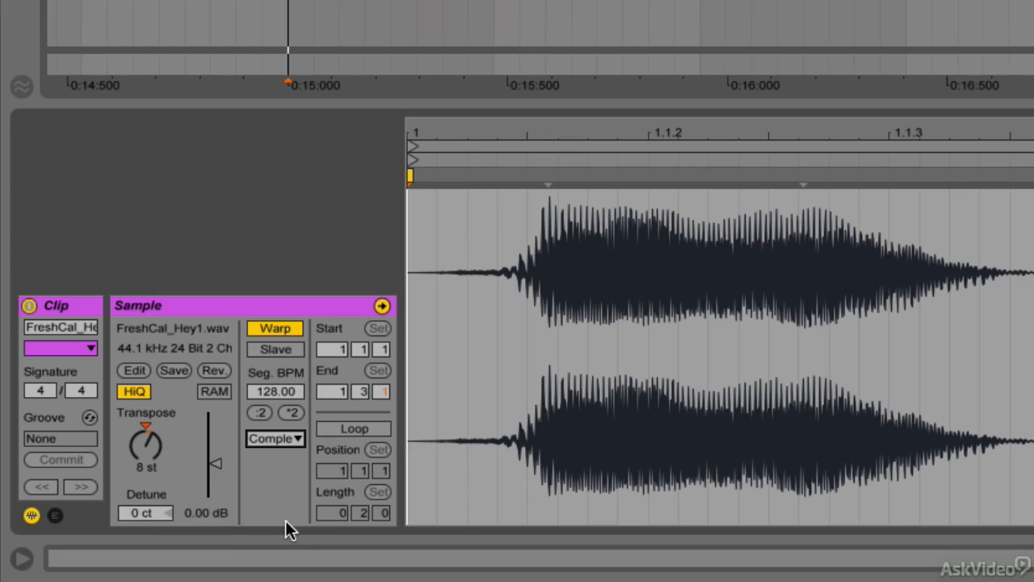
click(283, 439)
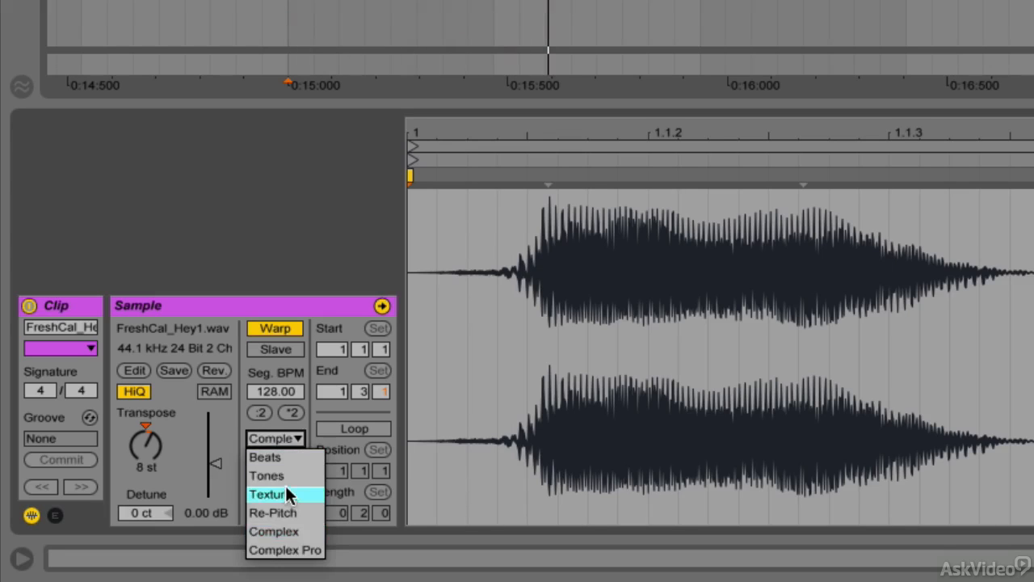
click(286, 490)
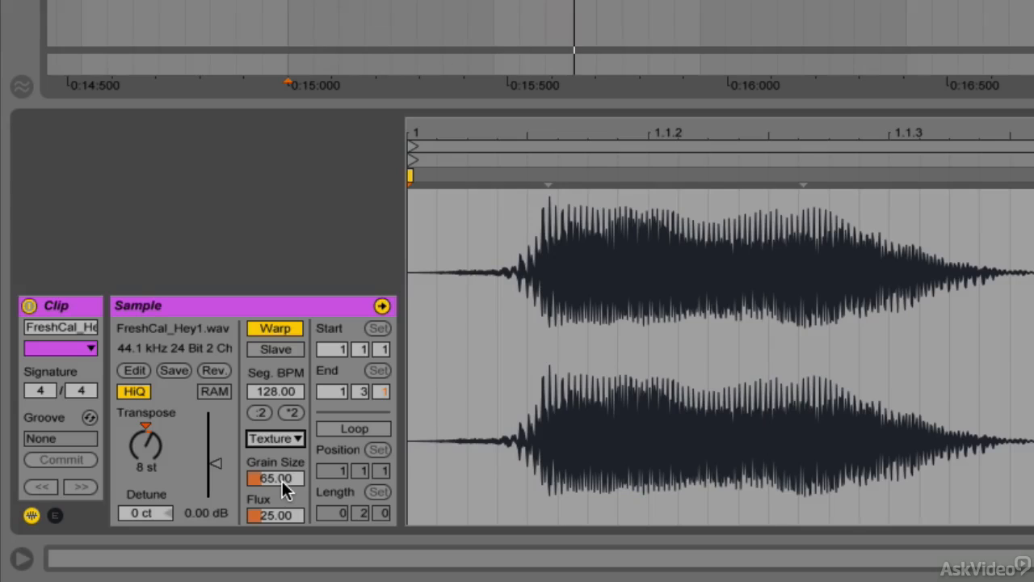
click(269, 441)
click(278, 531)
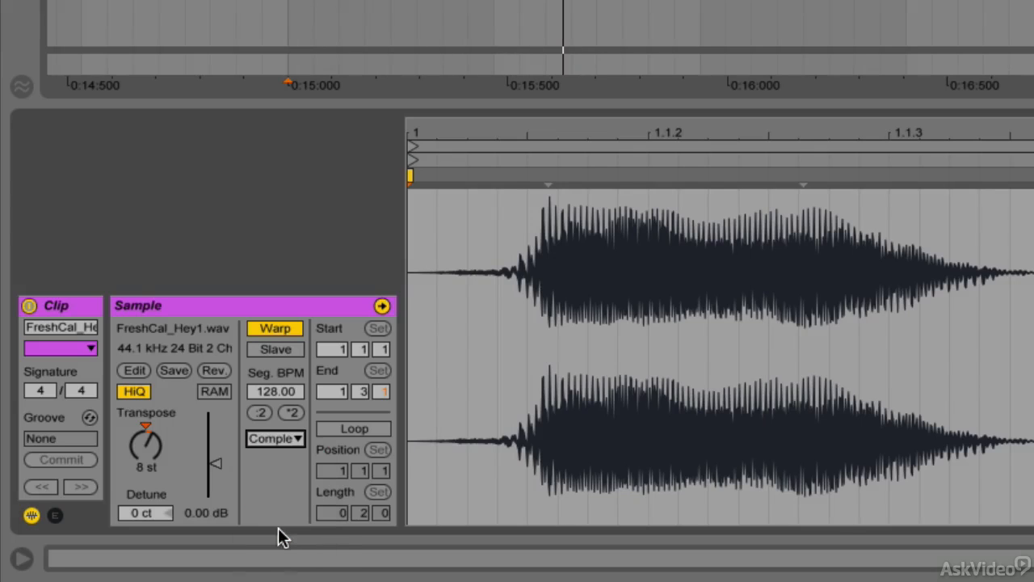
click(268, 442)
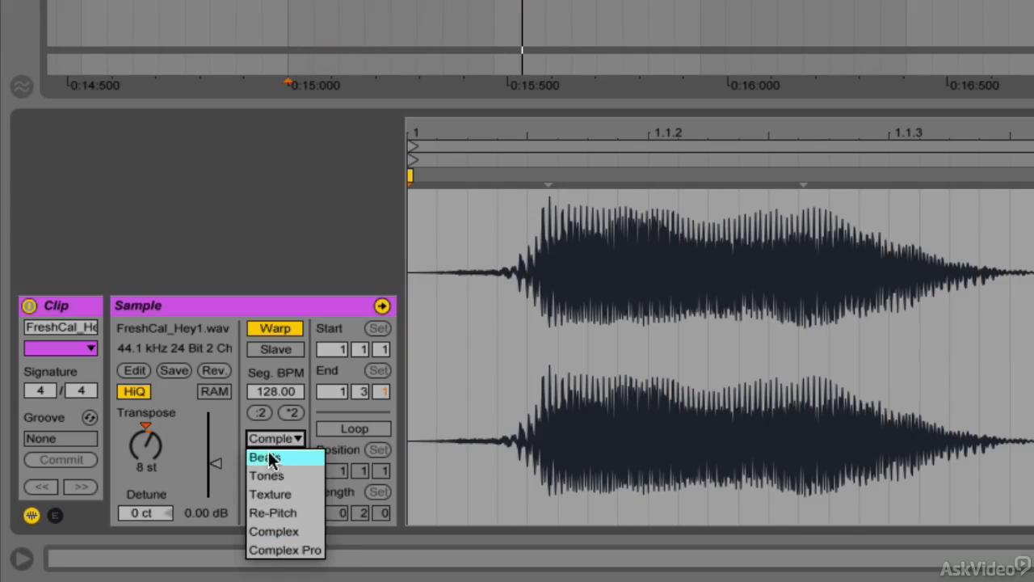
click(276, 491)
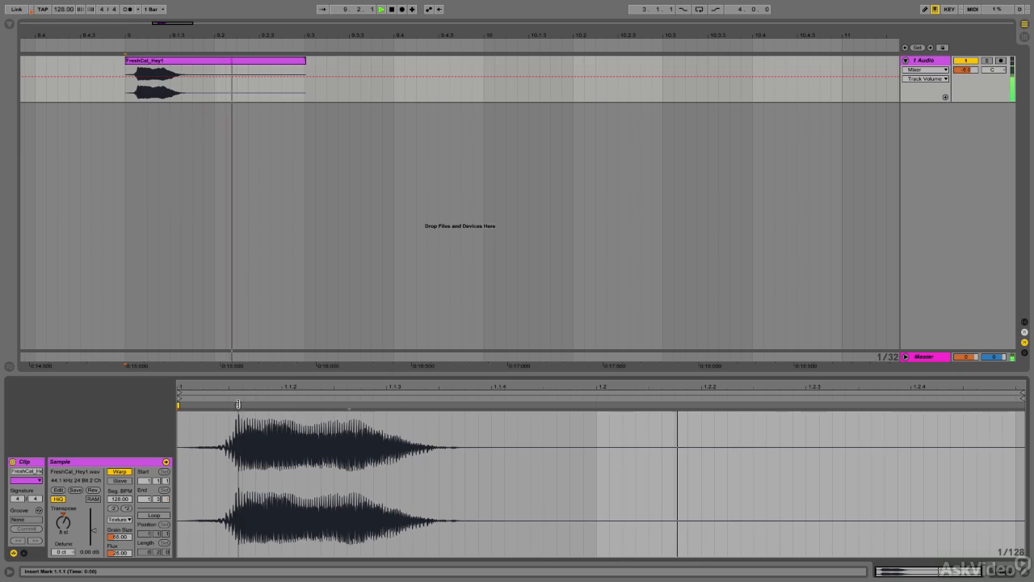
Step: Add warp markers at the sample's two transients, stretch the second one out to 1.2, and play the result
key(space)
double_click(239, 405)
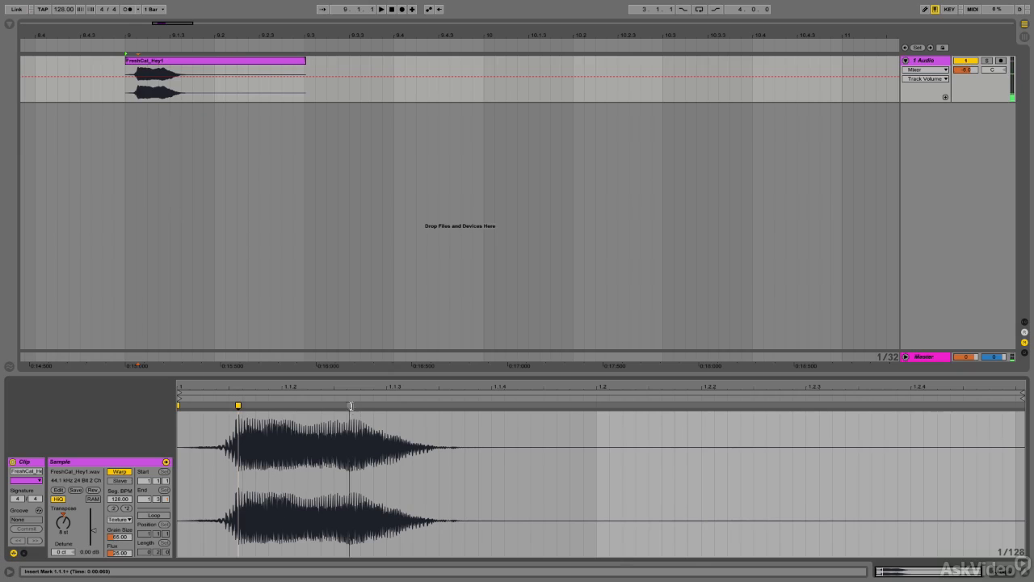
double_click(350, 406)
drag(350, 405, 595, 404)
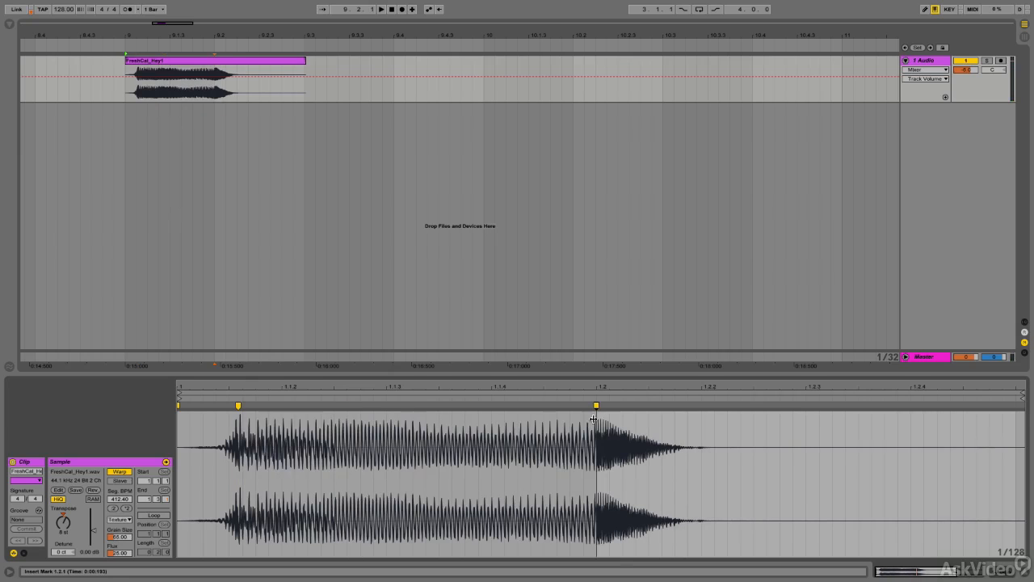
key(space)
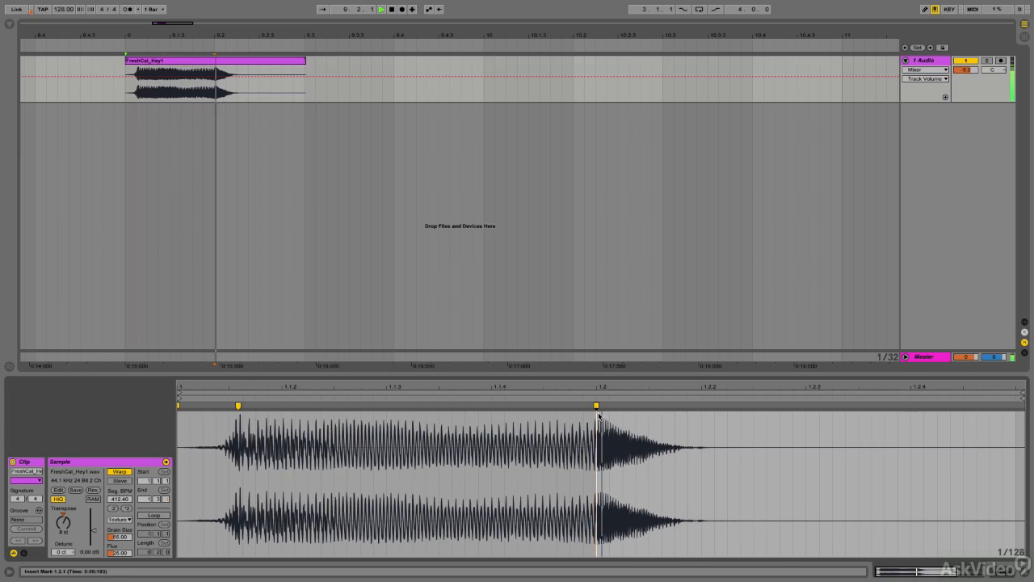
key(space)
Step: Raise the Texture mode's Grain Size to 263.00 and play the stretched clip
drag(120, 536, 120, 501)
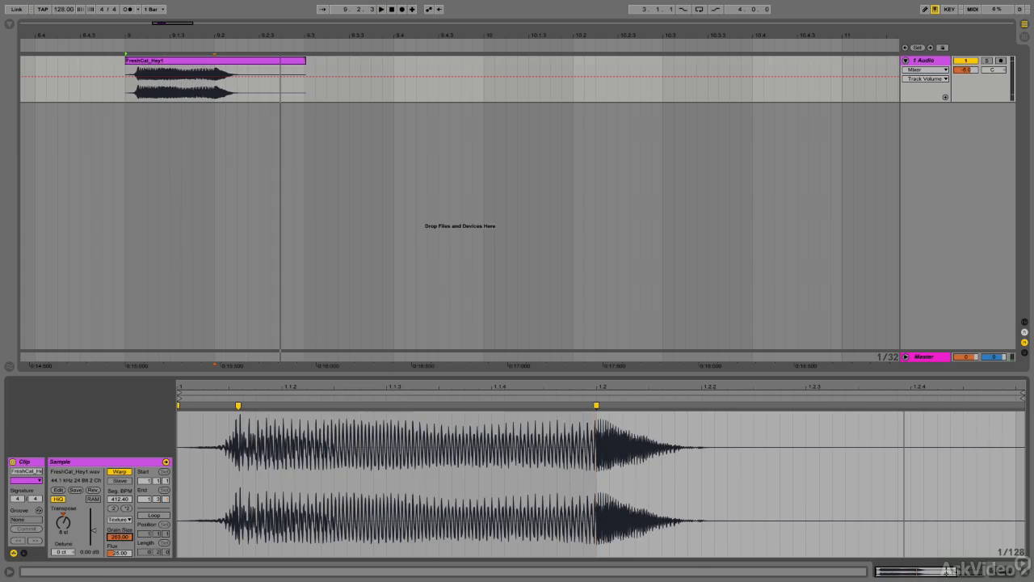
key(space)
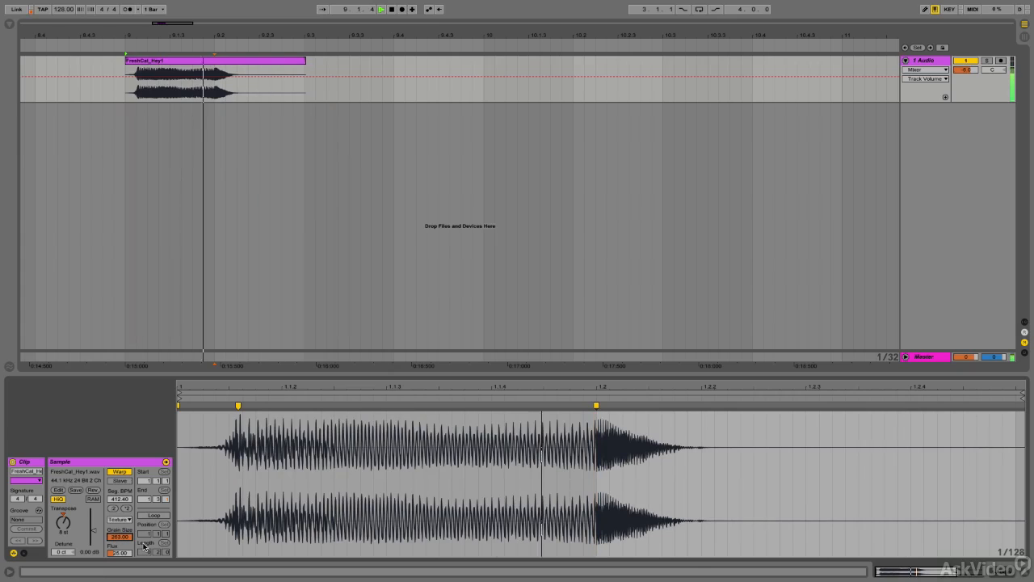
key(space)
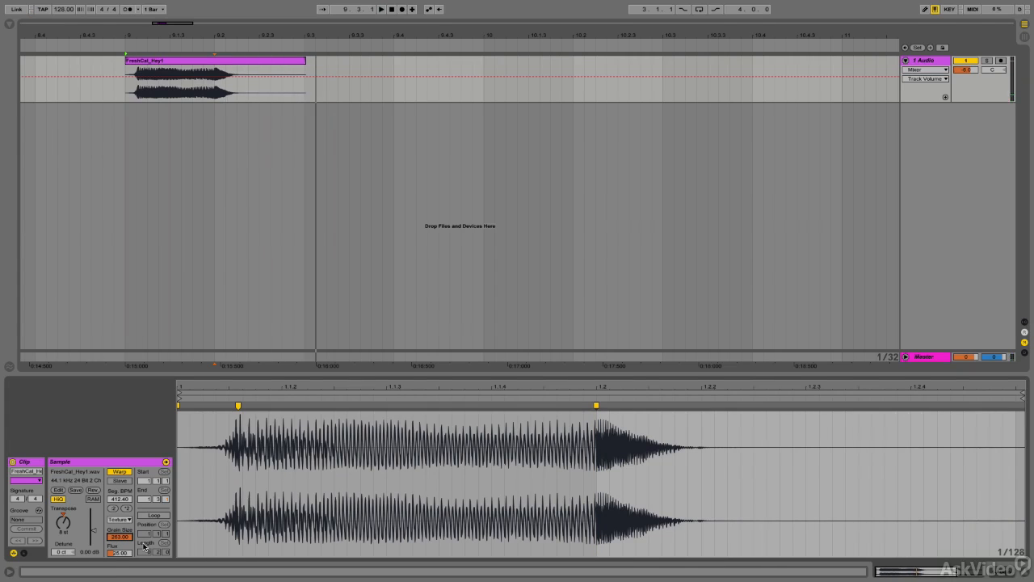